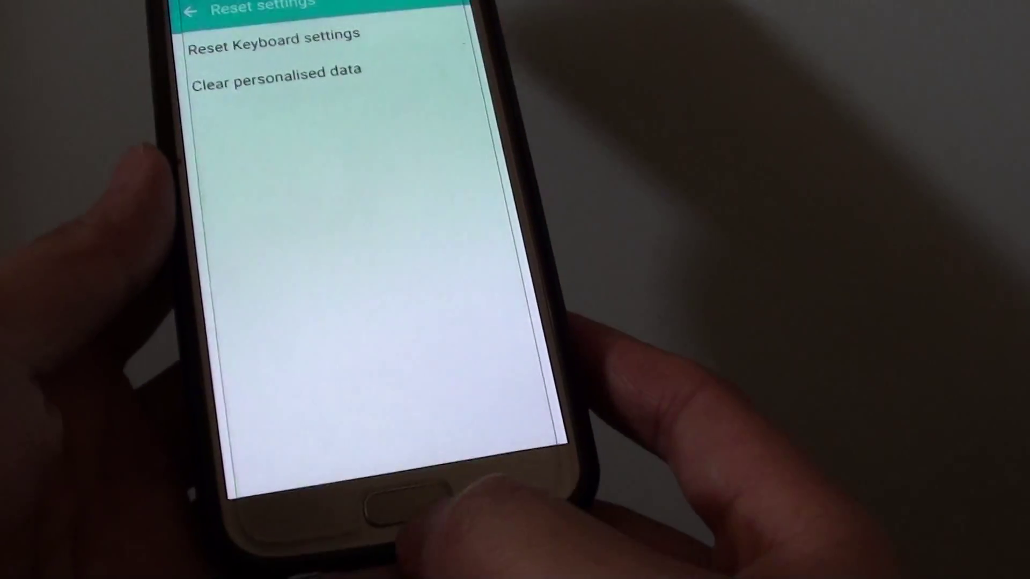
Return to the home screen and reopen the Settings app from the apps list
{"action": "key", "text": "Home"}
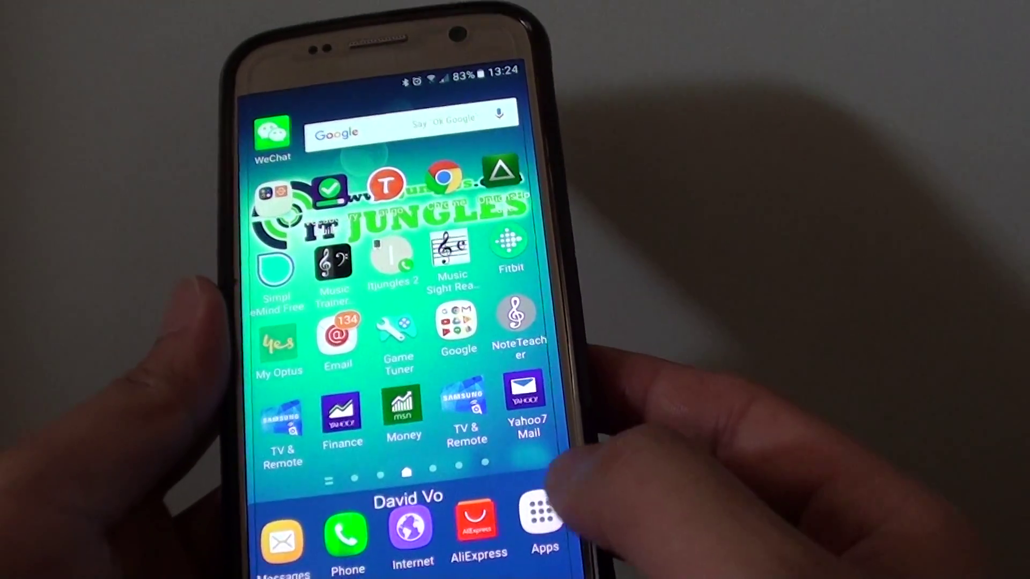
{"action": "left_click_drag", "start_coordinate": [515, 363], "coordinate": [282, 362]}
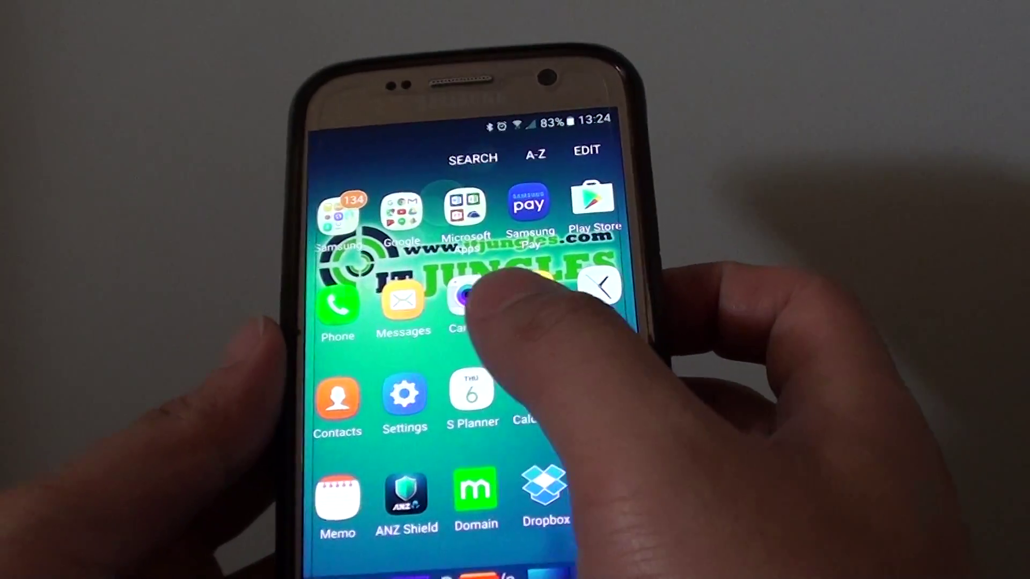
{"action": "left_click", "coordinate": [402, 425]}
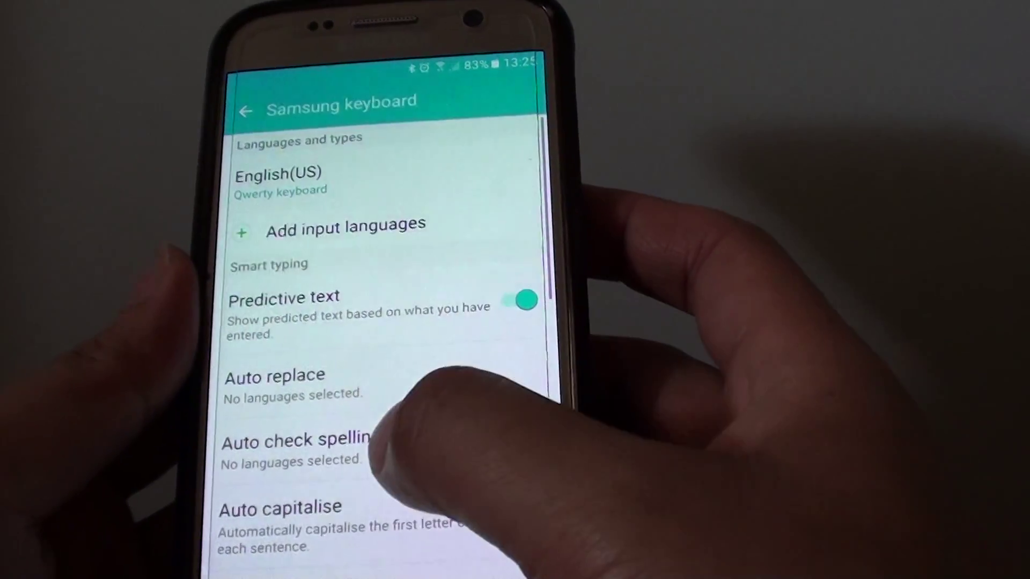
{"action": "scroll", "coordinate": [450, 450], "scroll_direction": "down", "scroll_amount": 10}
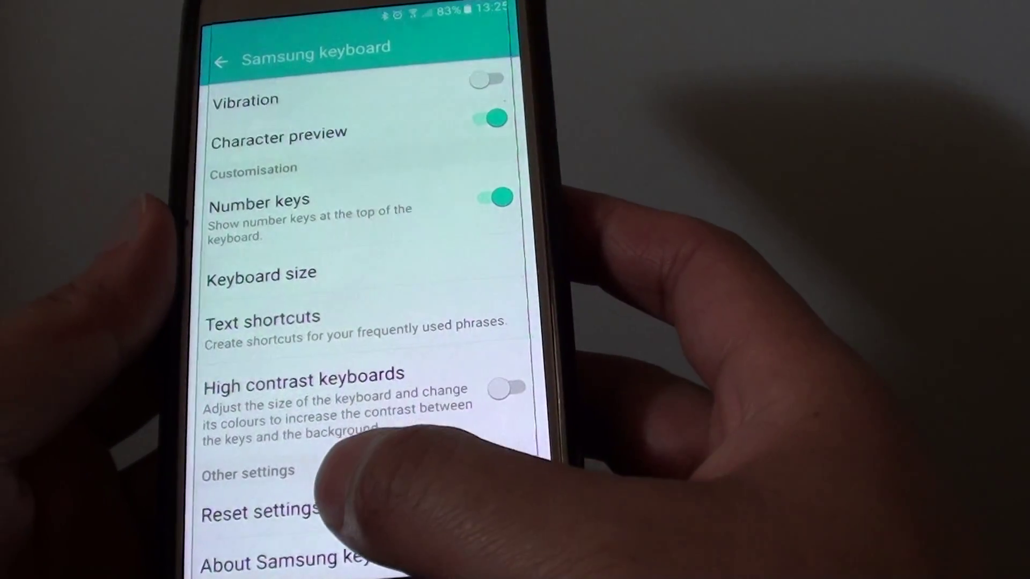
Clear the Samsung keyboard's personalised prediction data from Reset settings and confirm CLEAR
{"action": "left_click", "coordinate": [267, 516]}
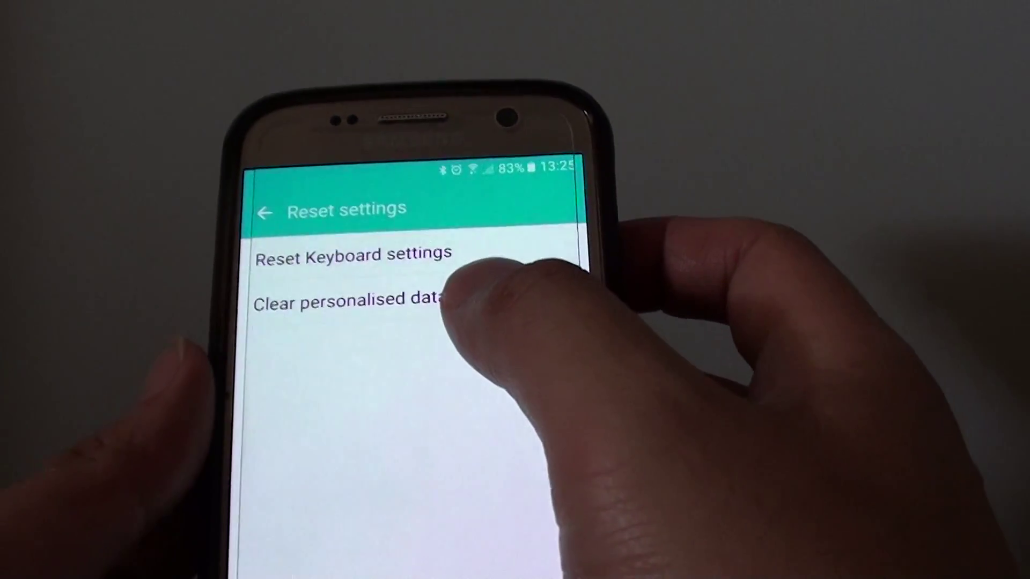
{"action": "left_click", "coordinate": [370, 303]}
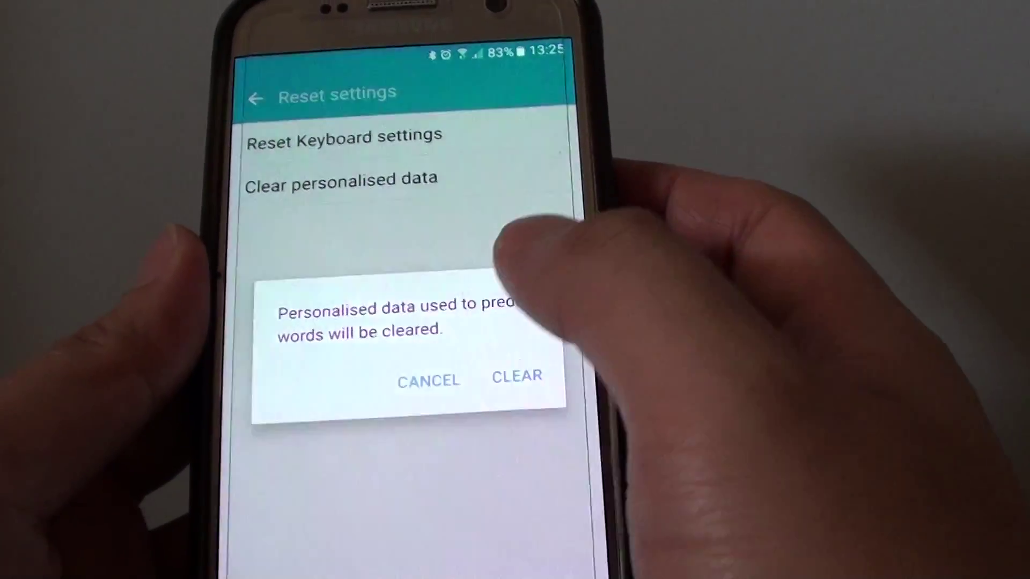
{"action": "left_click", "coordinate": [507, 385]}
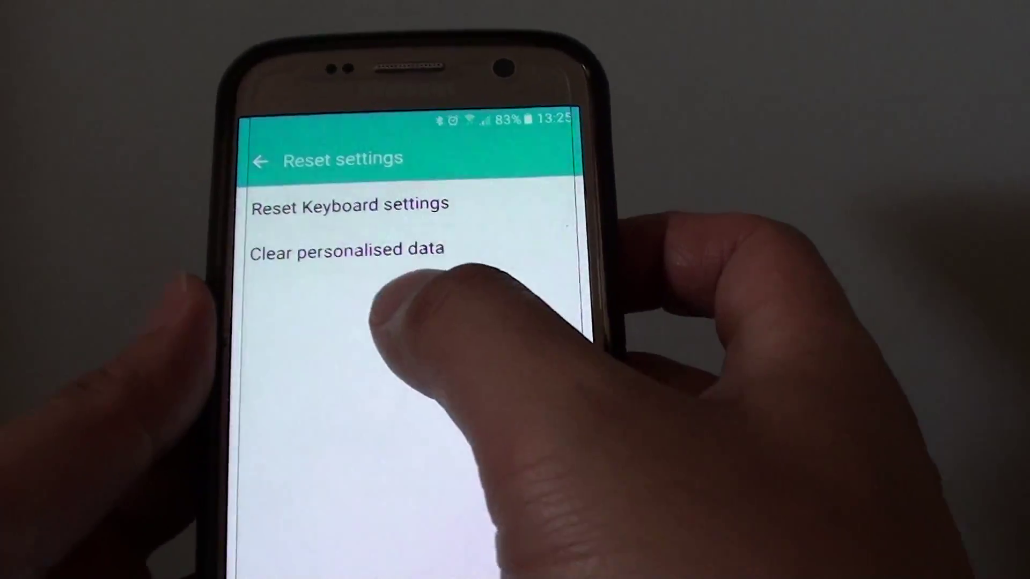